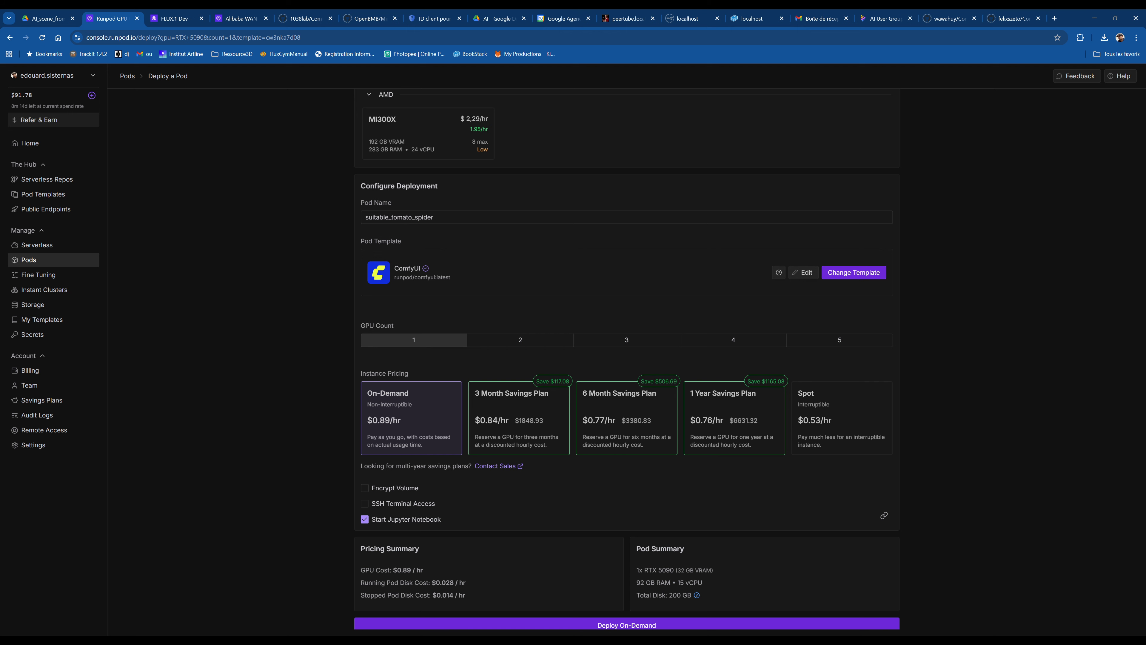
- Open the black-forest-labs / flux.1 [dev] playground from the Hub's public endpoints filtered to image models
scroll(579, 240, up, 6)
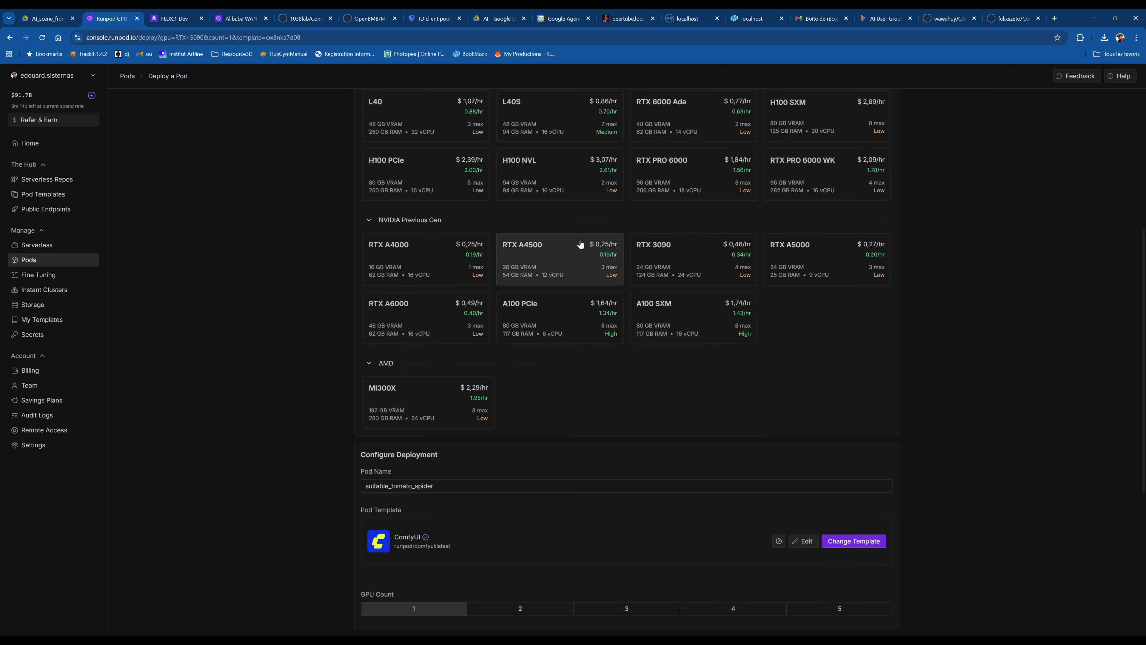
click(47, 210)
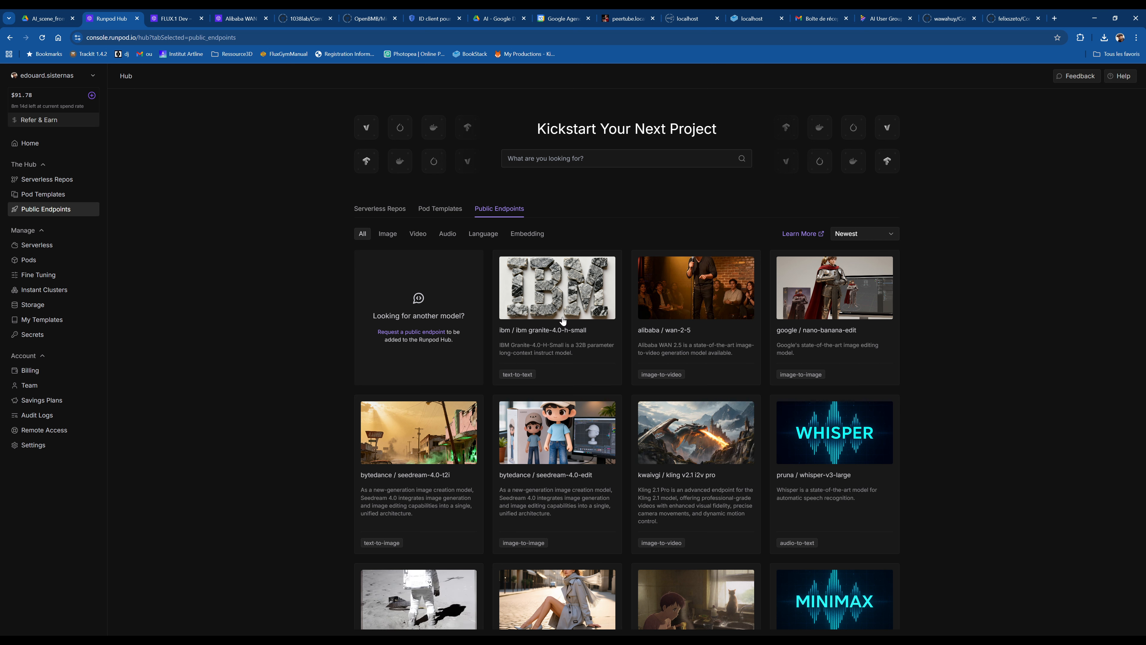
click(386, 234)
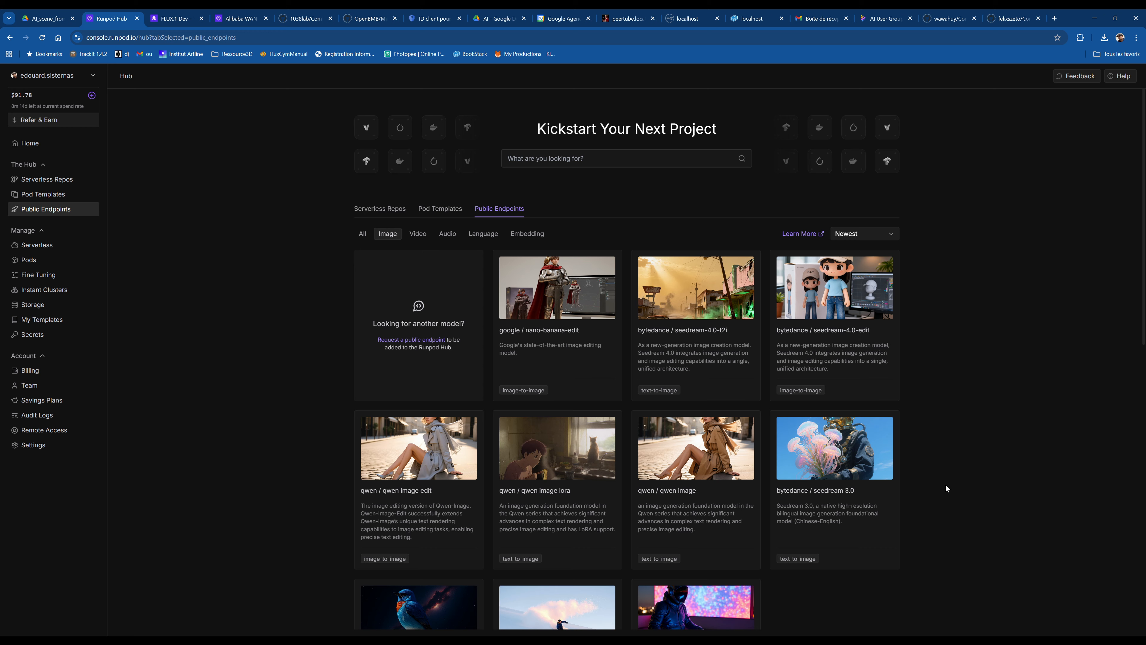
scroll(904, 437, down, 2)
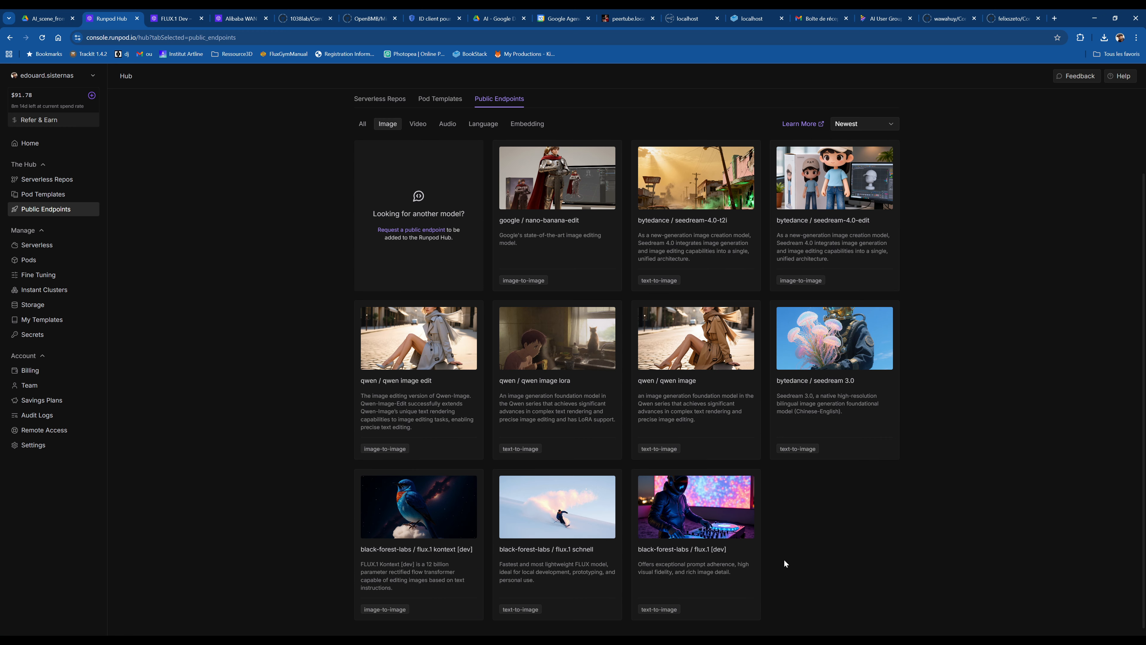
click(732, 519)
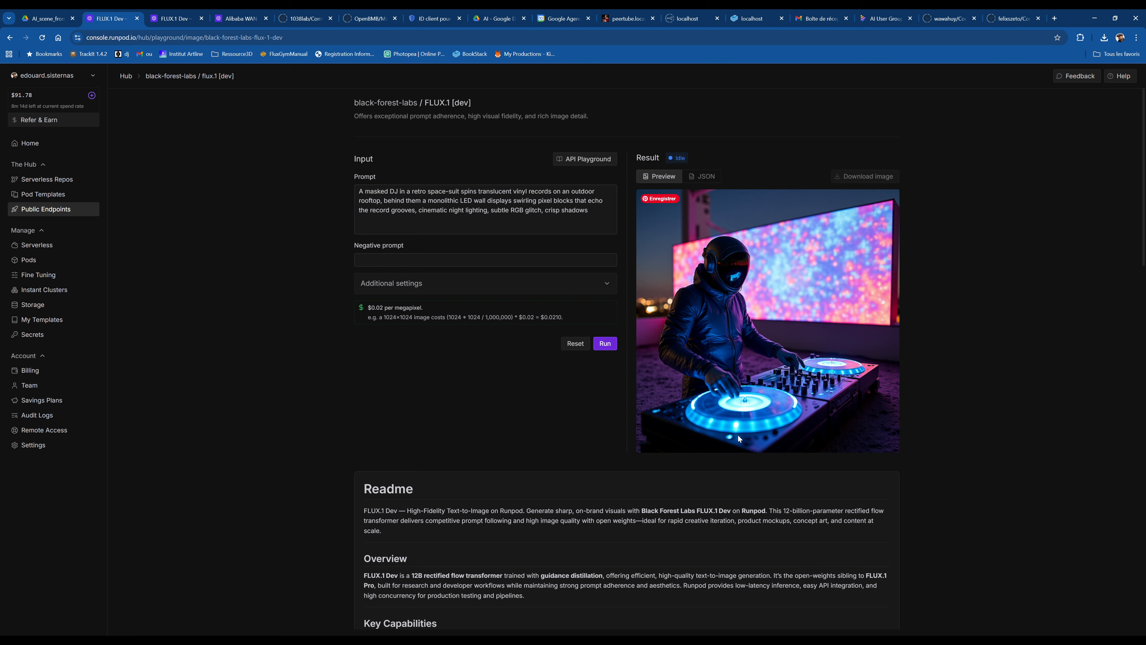
- Read through the FLUX.1 [dev] Readme, including its capabilities, getting-started instructions and technical specifications
scroll(673, 133, down, 5)
scroll(602, 452, down, 6)
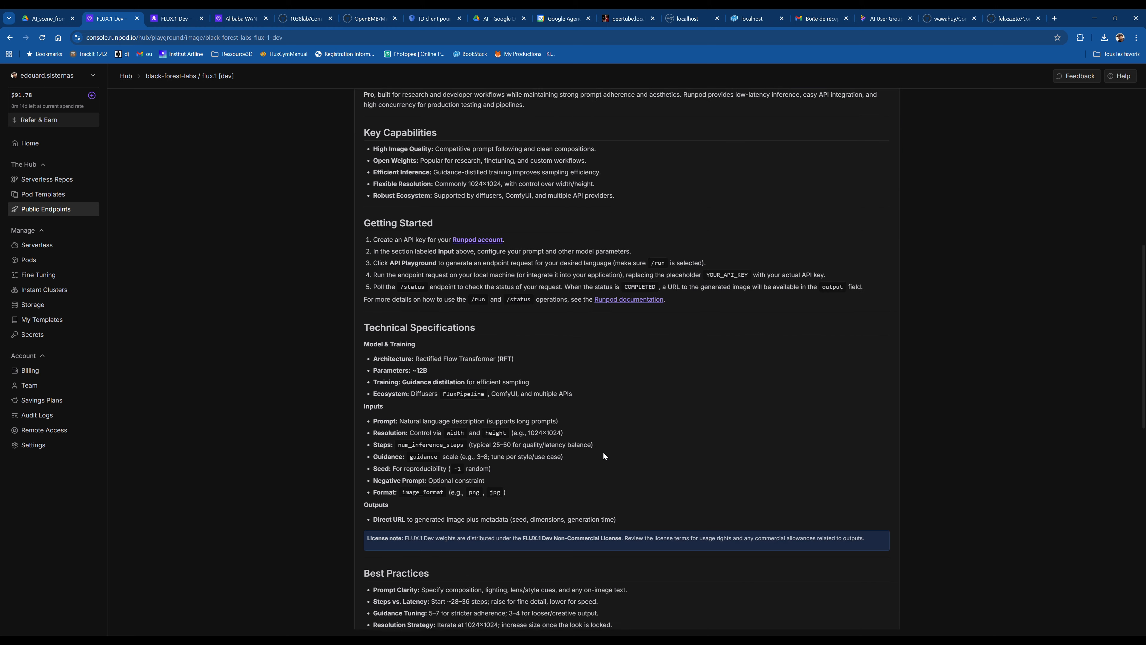
scroll(602, 452, up, 11)
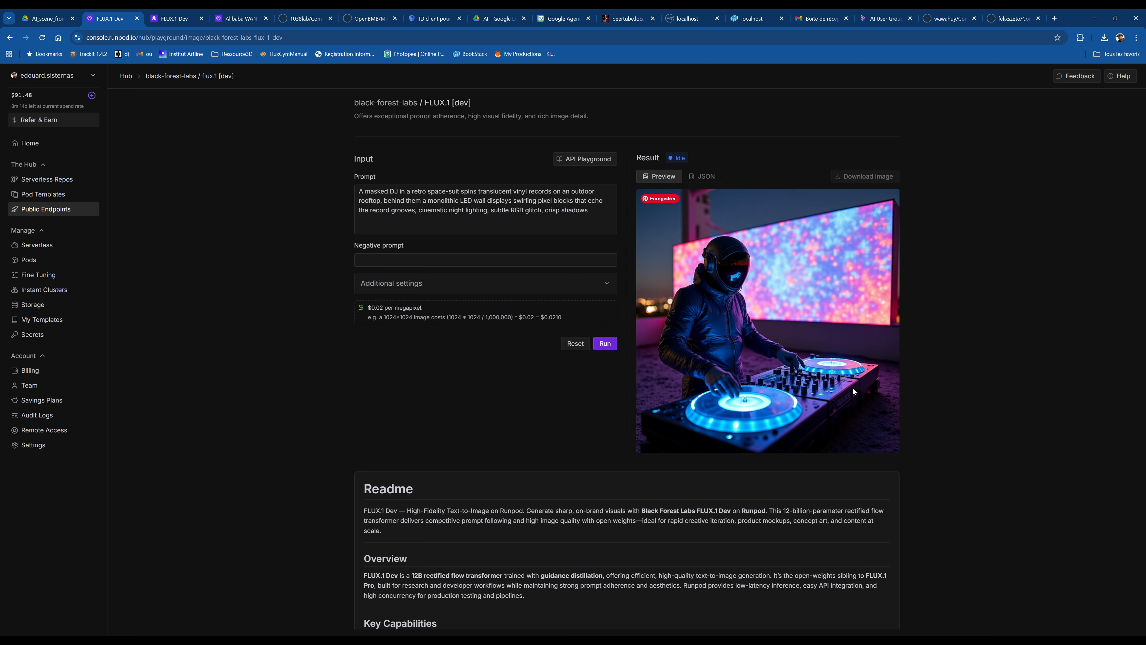
- Examine the ski-frog prompt, generation settings and per-megapixel price in the other open FLUX.1 [dev] playground
key(ctrl+Tab)
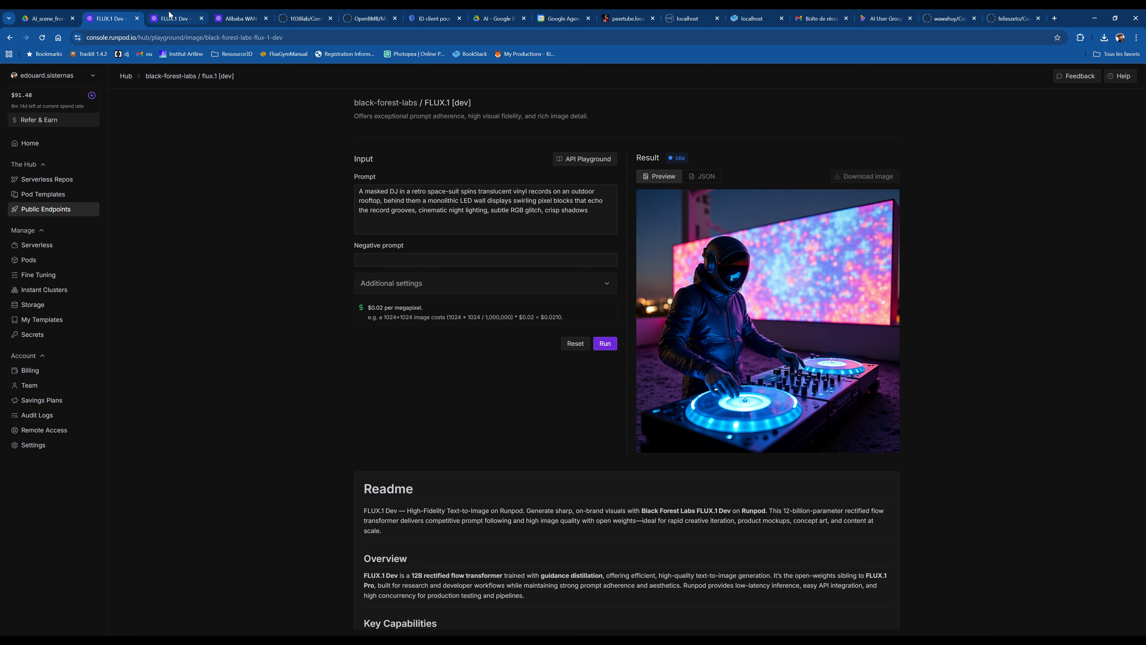
click(452, 224)
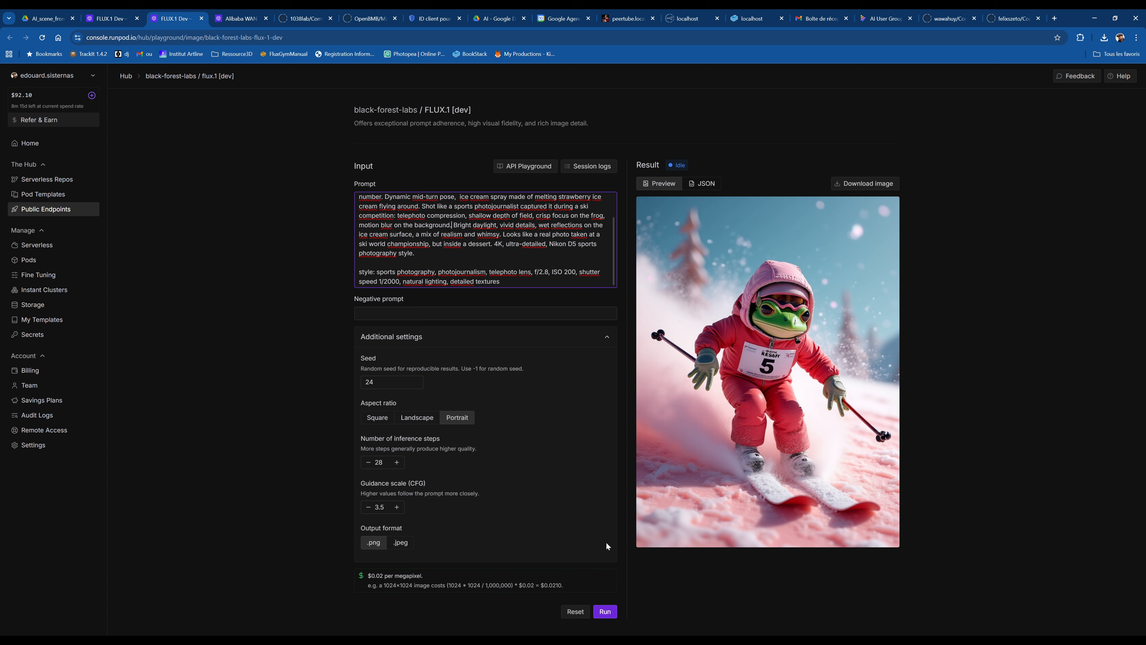
click(532, 315)
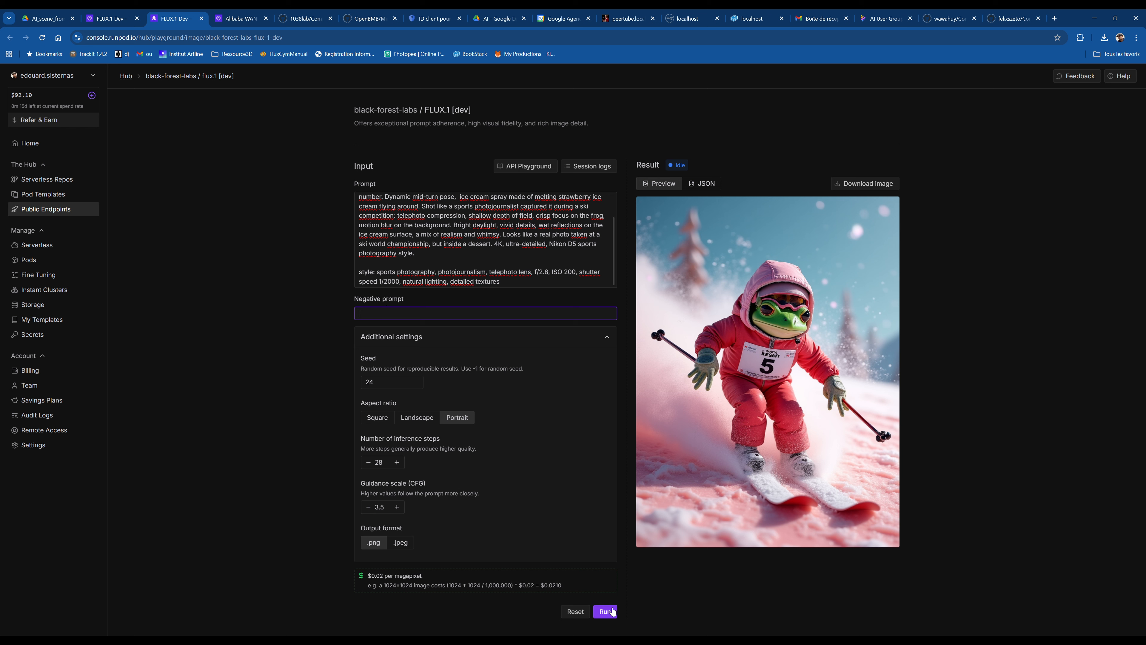
click(607, 614)
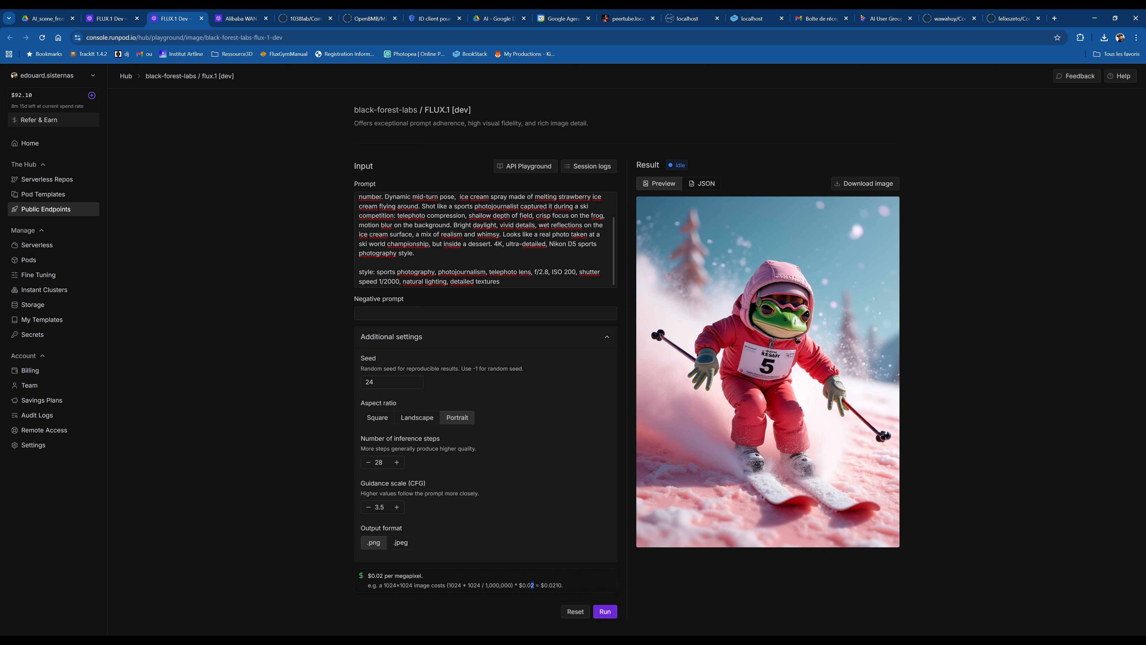
double_click(530, 584)
- Return to the Hub's public endpoints, filter them to video models and open alibaba / wan 2.2 i2v 720p
click(126, 76)
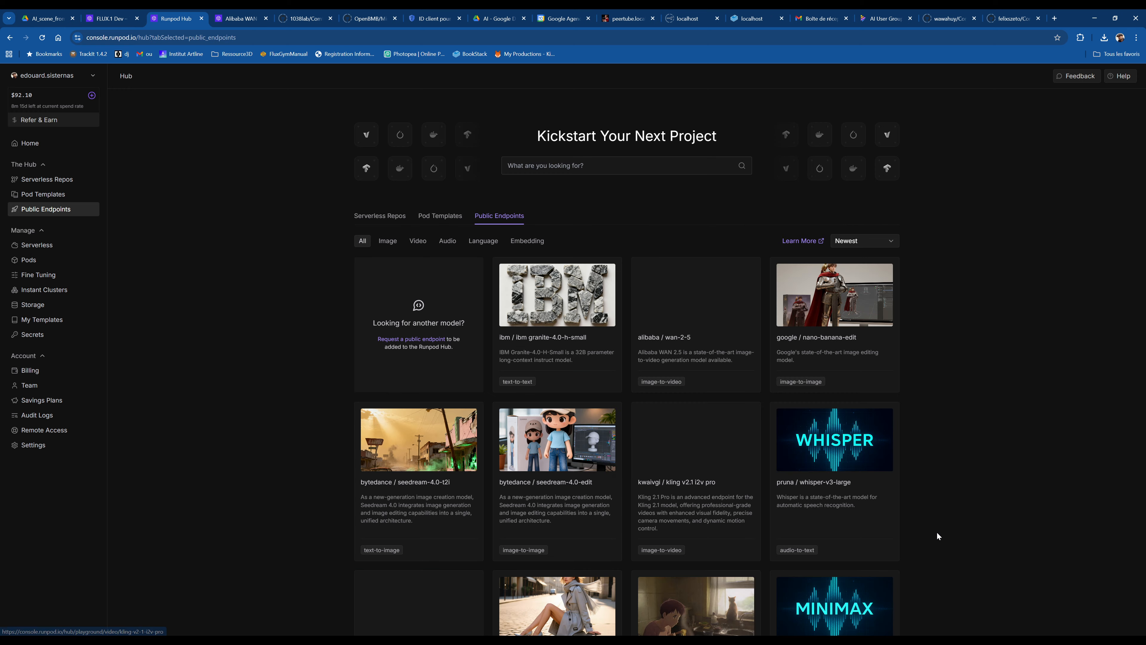
scroll(938, 285, down, 5)
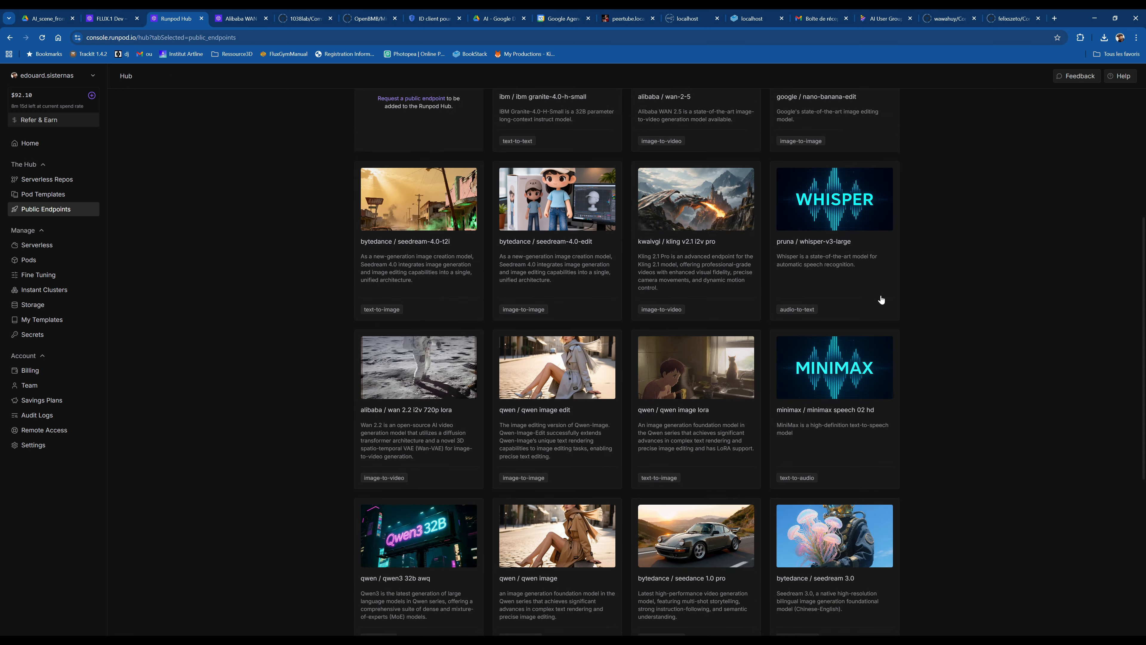
scroll(881, 300, up, 5)
click(419, 241)
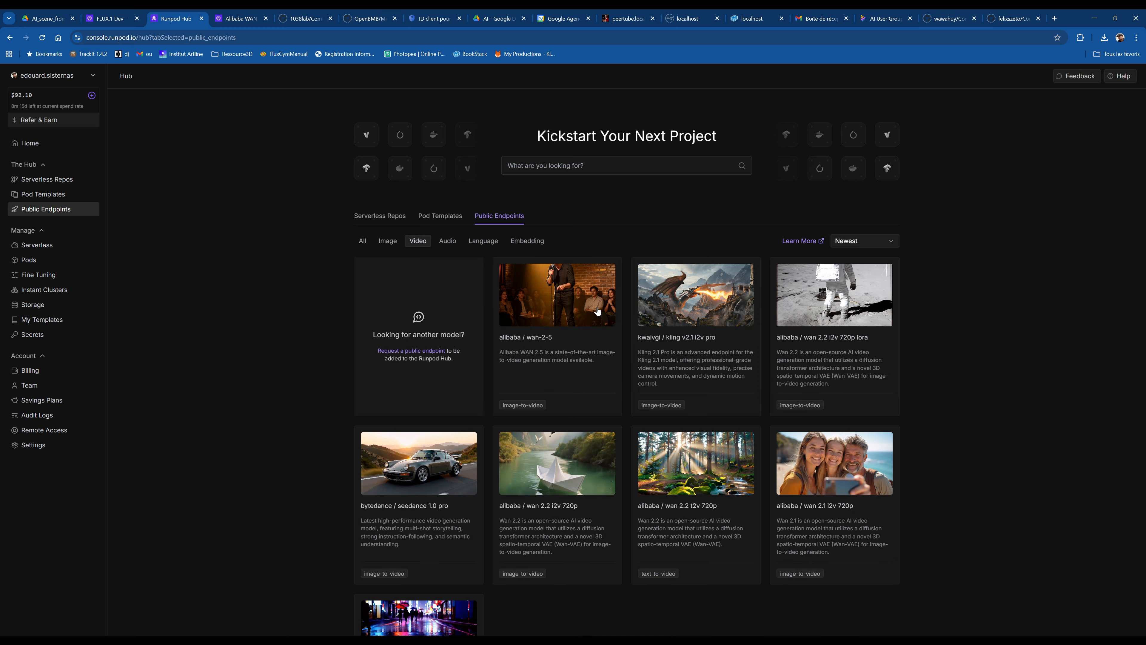
scroll(939, 353, down, 3)
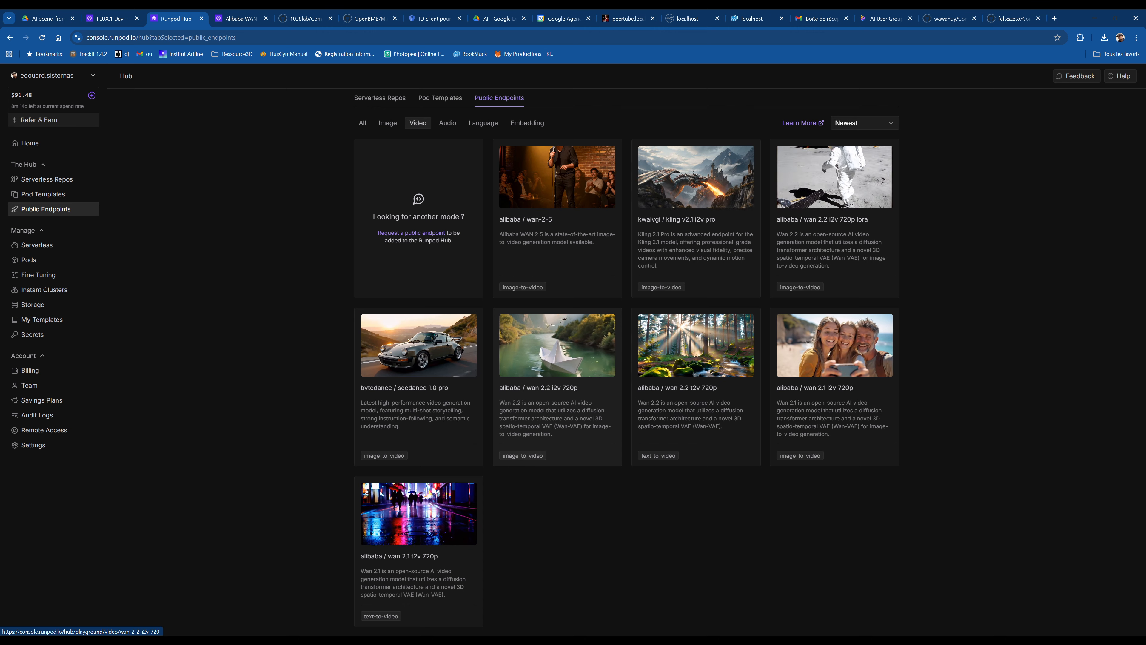
click(550, 352)
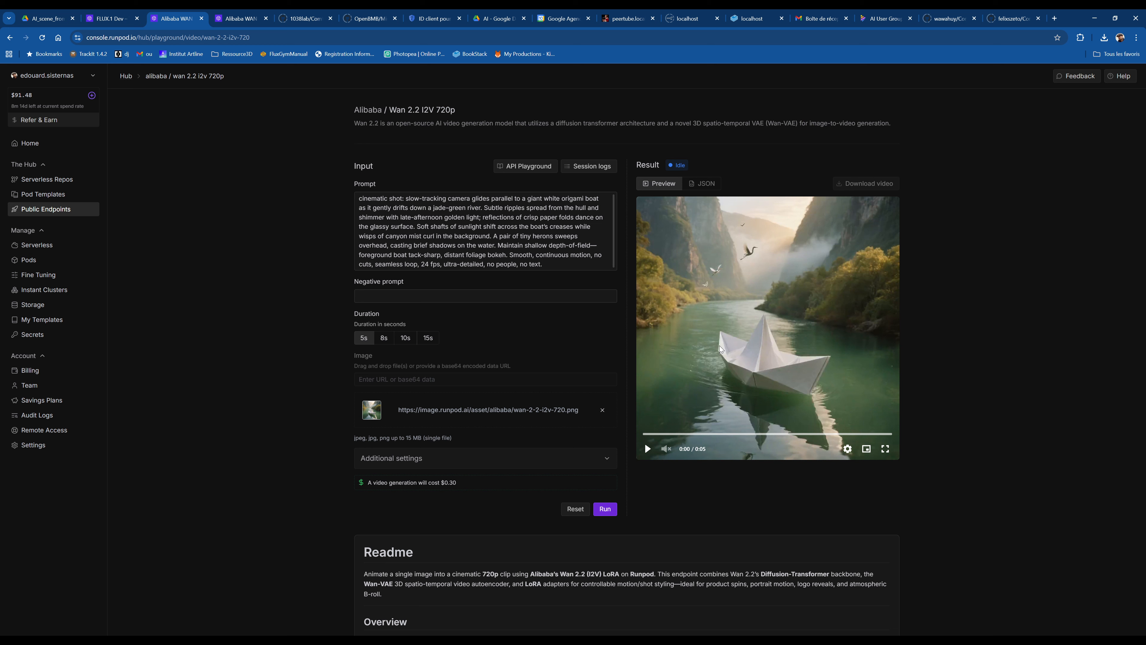
- Replace the sample input image with the downloaded Runpod-generated-image (1).png in the Wan 2.2 I2V playground
drag(560, 264, 267, 192)
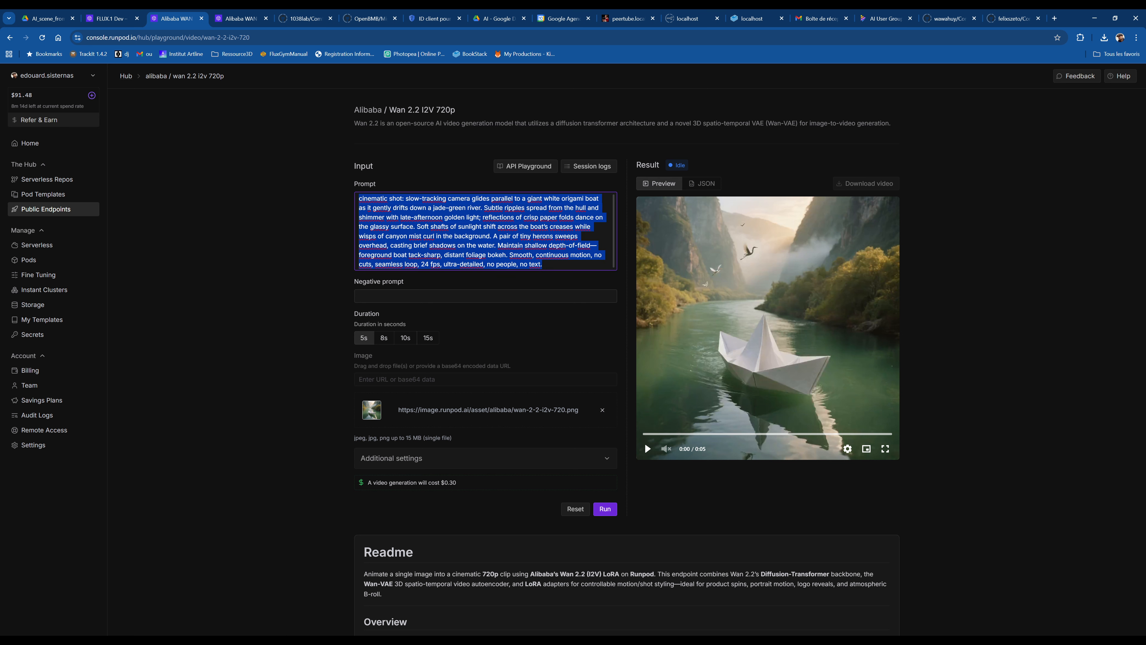
click(474, 294)
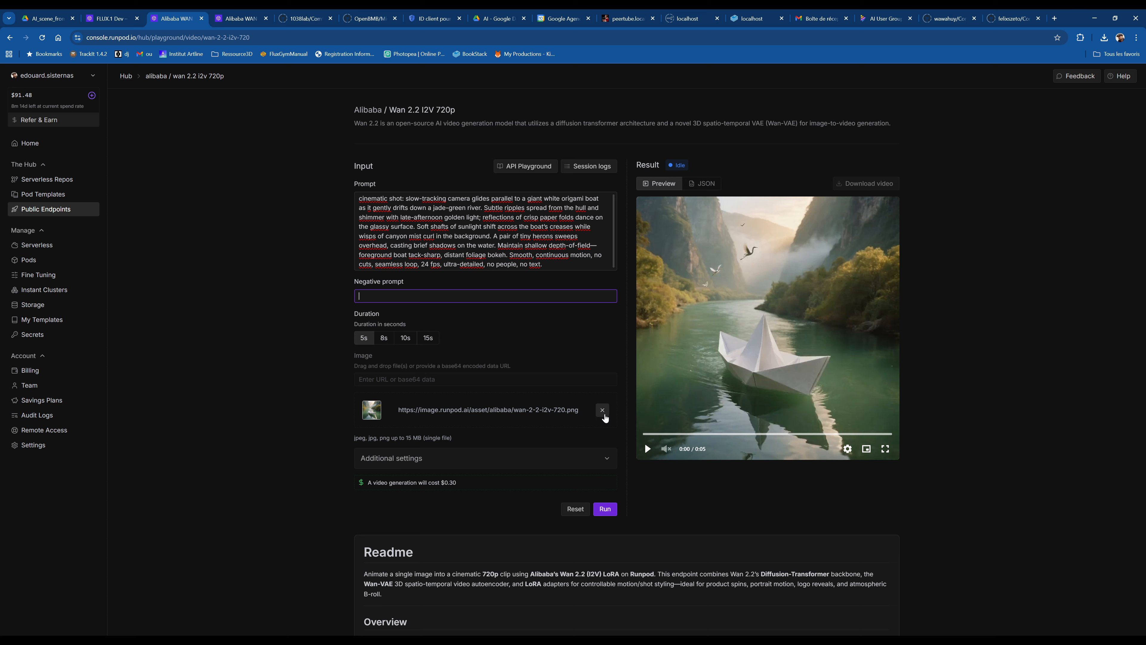
click(602, 409)
click(1103, 38)
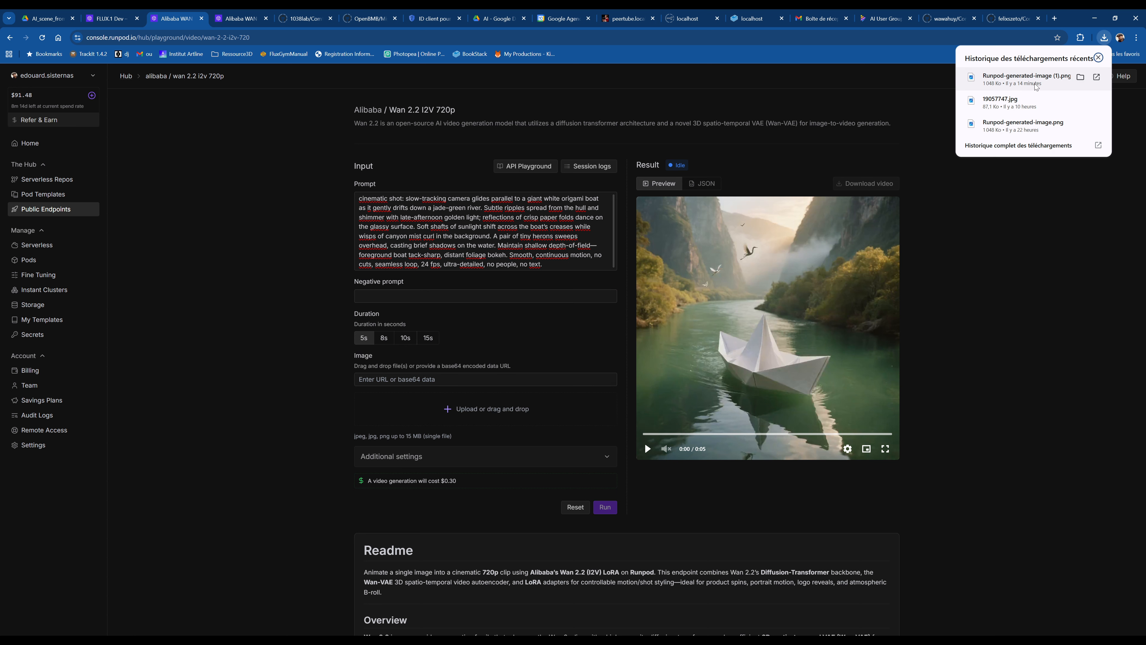
drag(1024, 79, 495, 412)
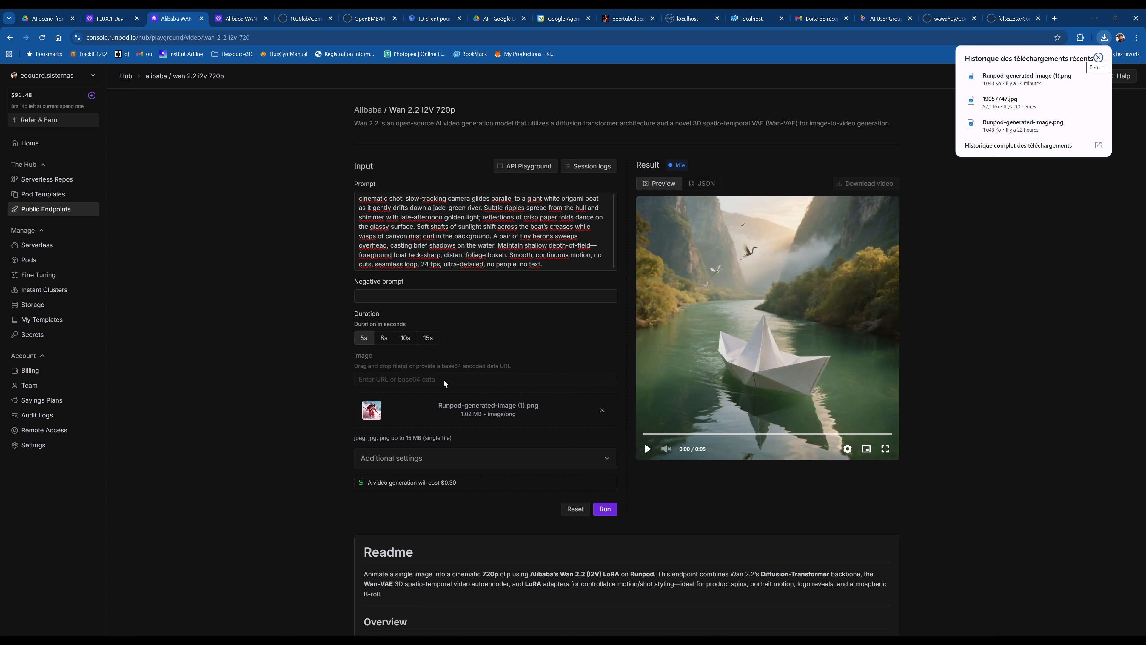
- Expand the additional settings of Wan 2.2 I2V and review the generation options and the cost per video
click(496, 459)
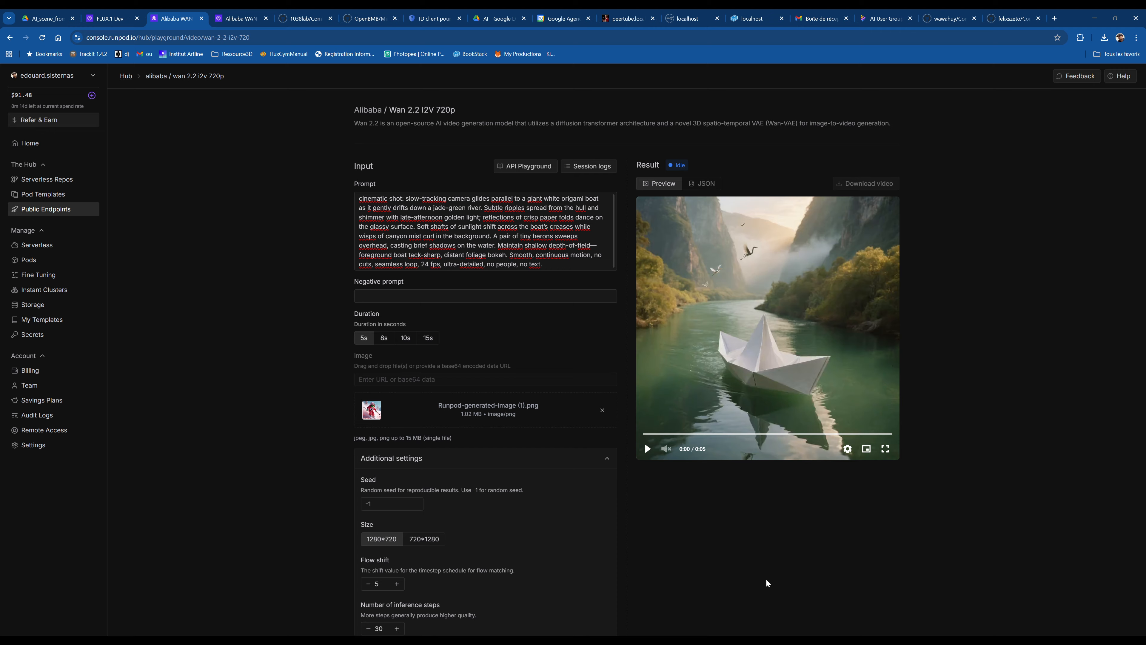
scroll(760, 595, down, 5)
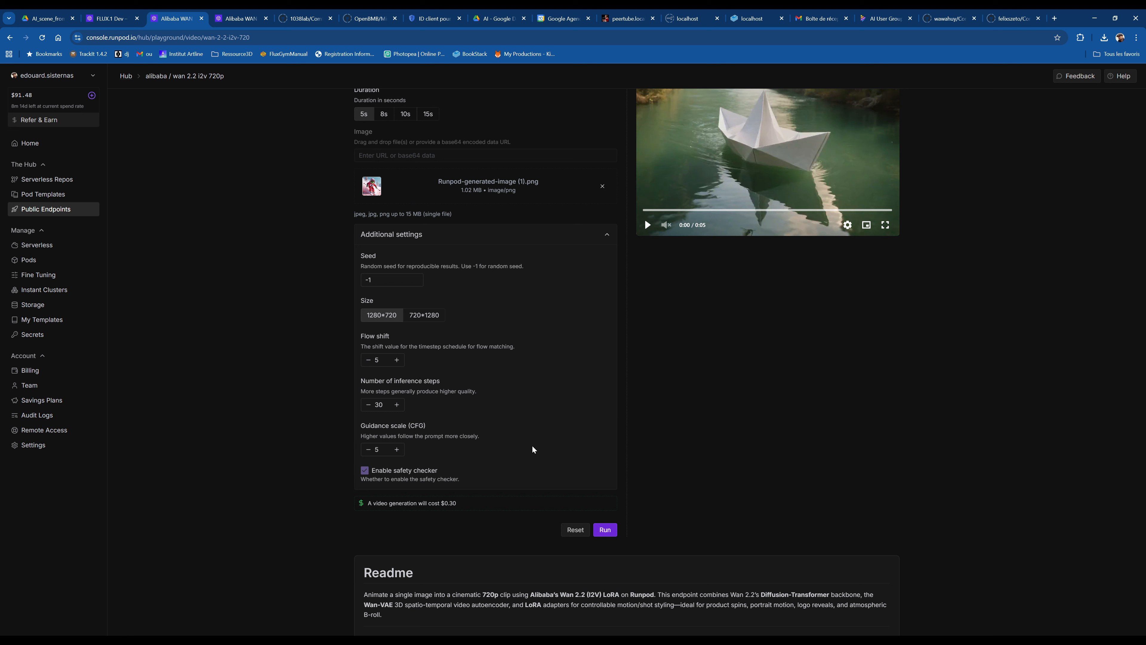
drag(457, 503, 449, 503)
click(856, 374)
scroll(856, 374, up, 5)
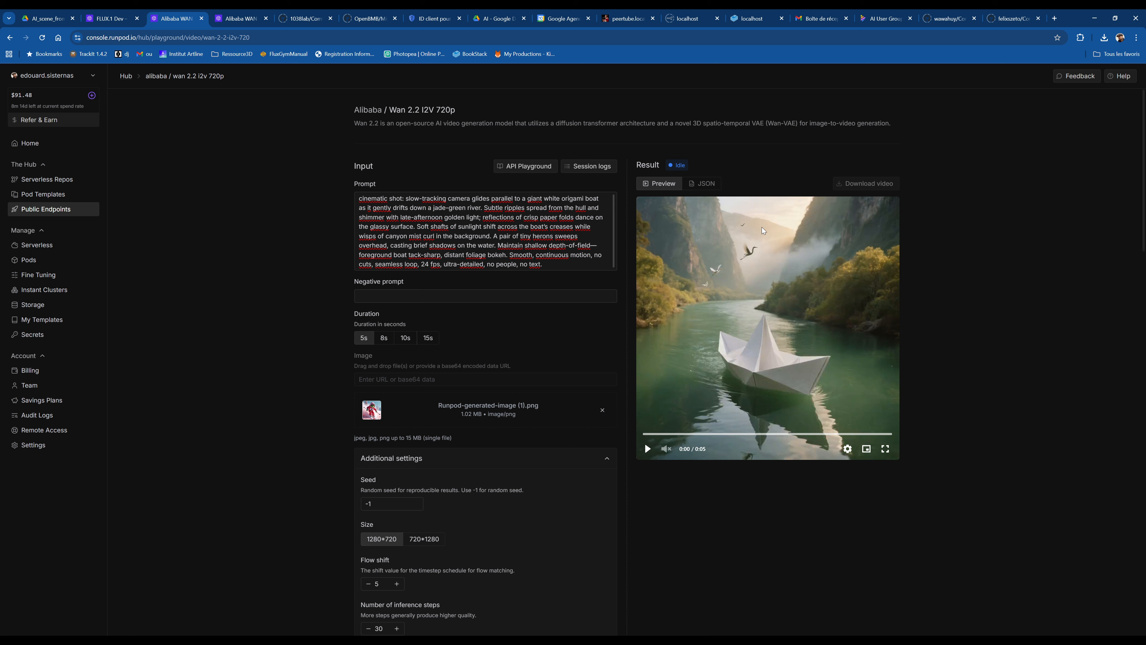
- Switch to the other Wan 2.2 I2V tab and examine the prompts and settings used for the ski-frog video
click(230, 19)
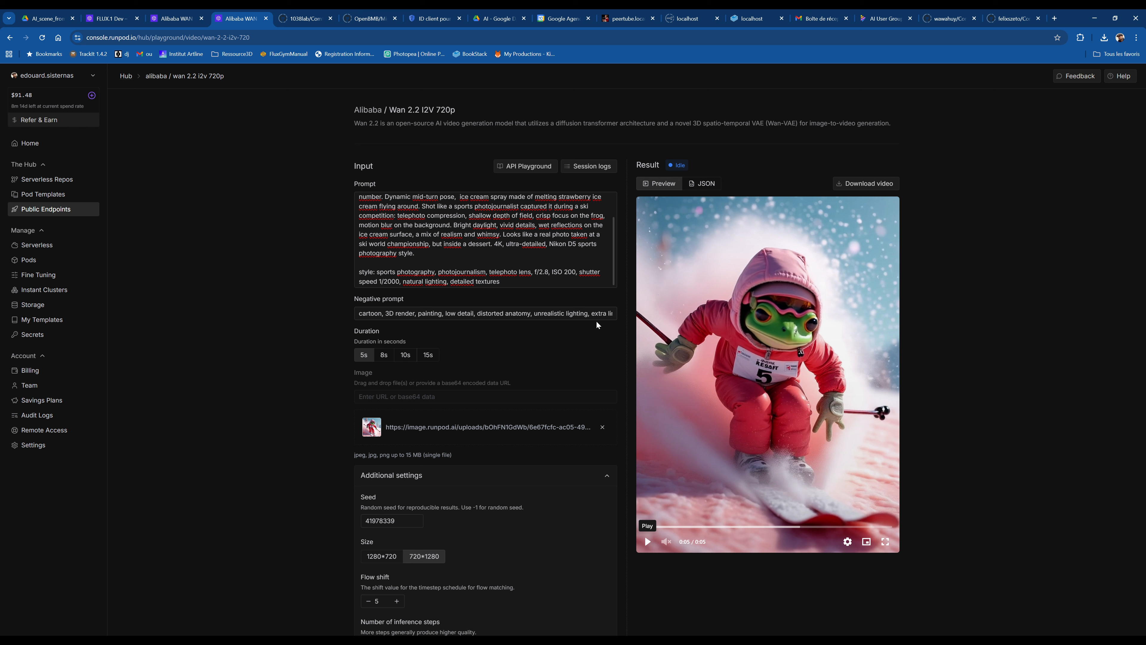
scroll(503, 422, down, 5)
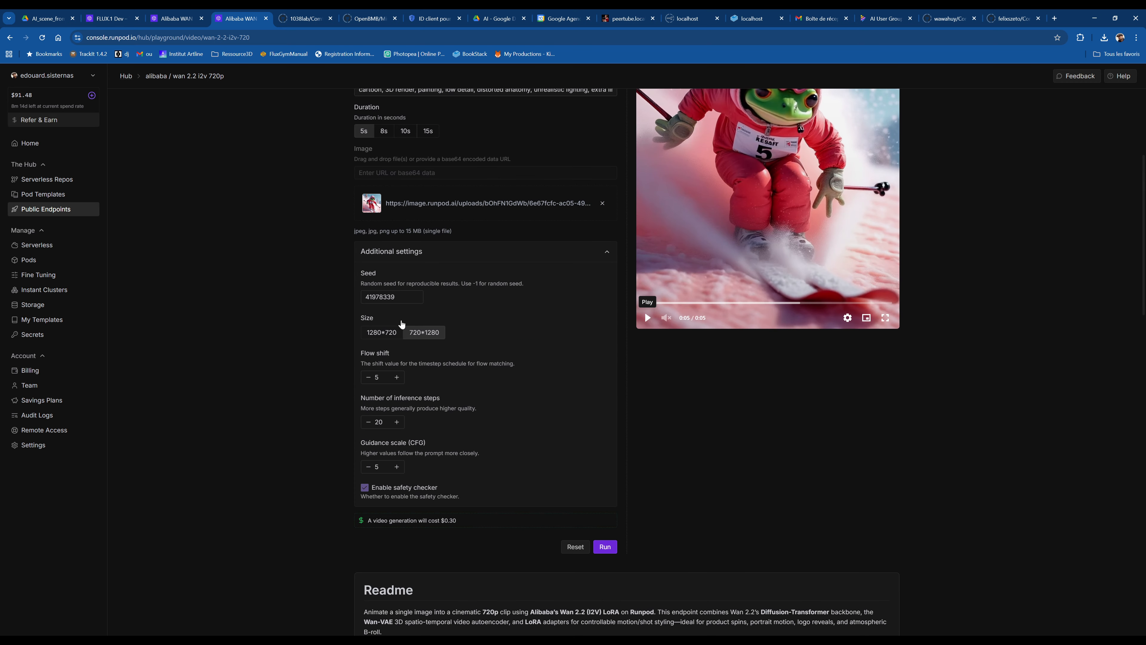
scroll(838, 501, up, 4)
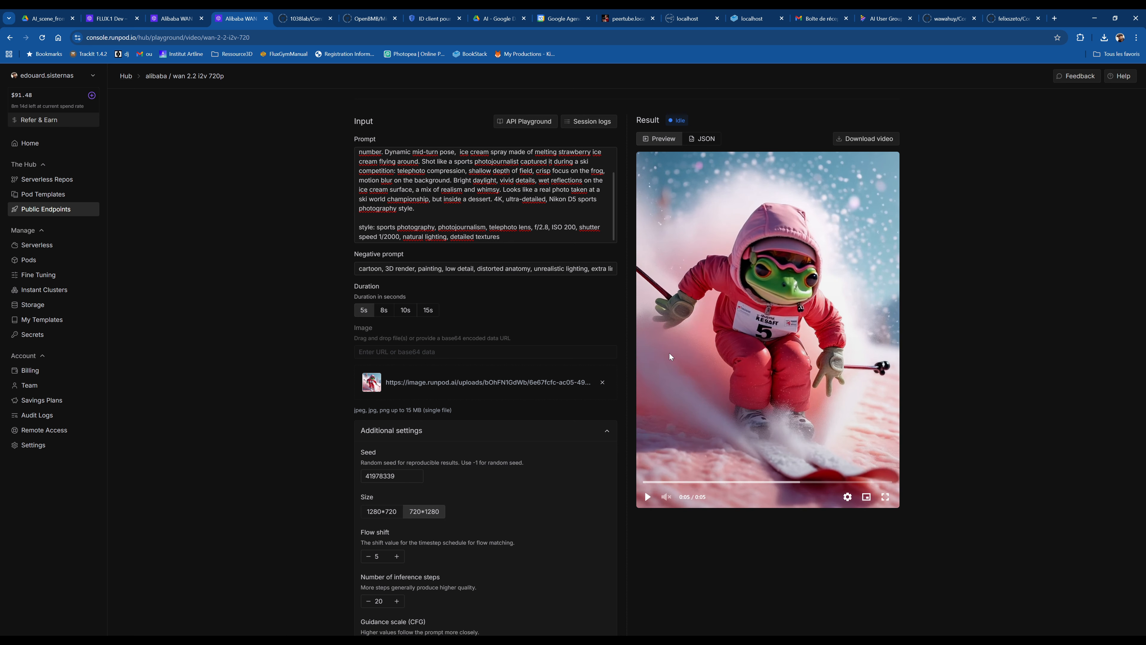
- Play the generated ski-frog video in the result preview and download it
click(648, 504)
click(646, 499)
click(882, 143)
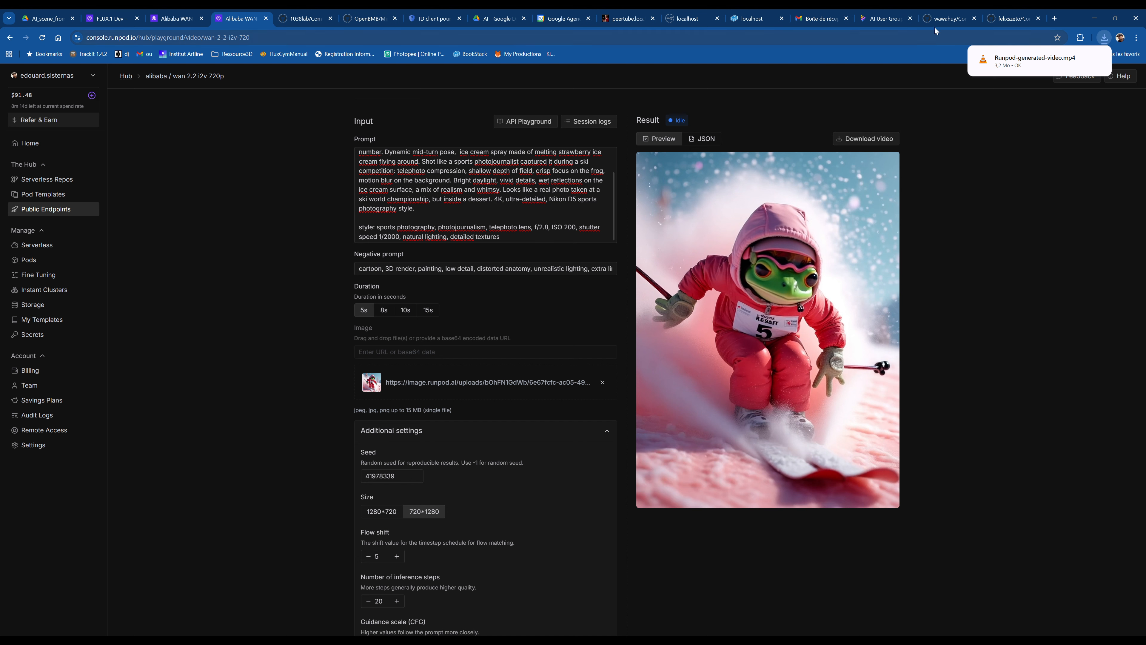